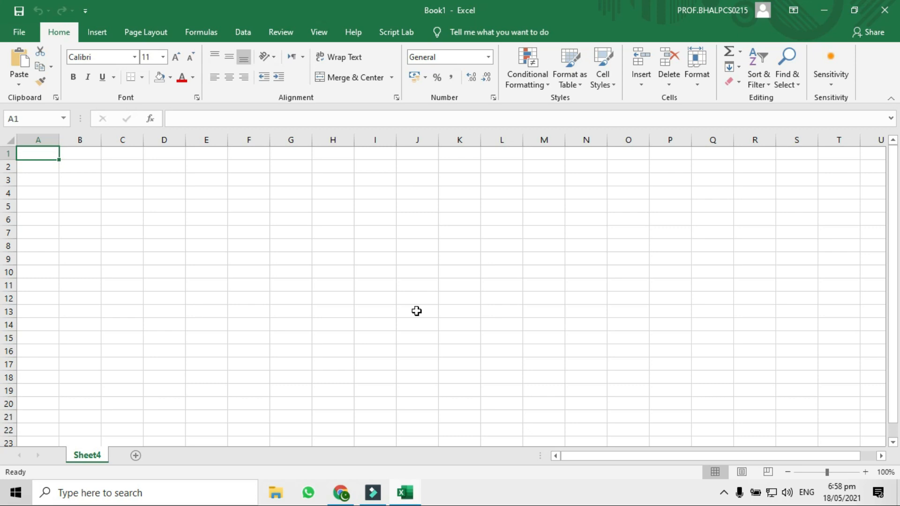
Step: Enter 1 and 2 in C2 and C3, and extend the series through 20 across C2:F21
left_click(133, 160)
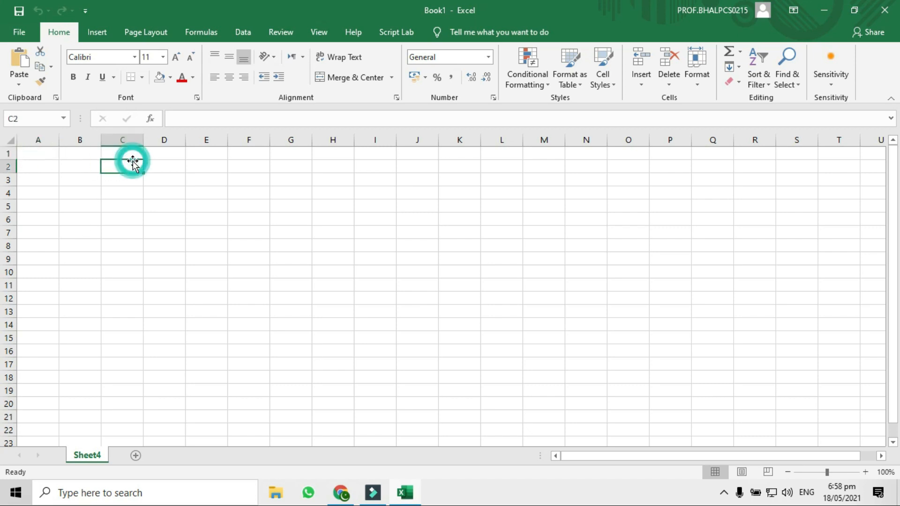
type("1")
key("Return")
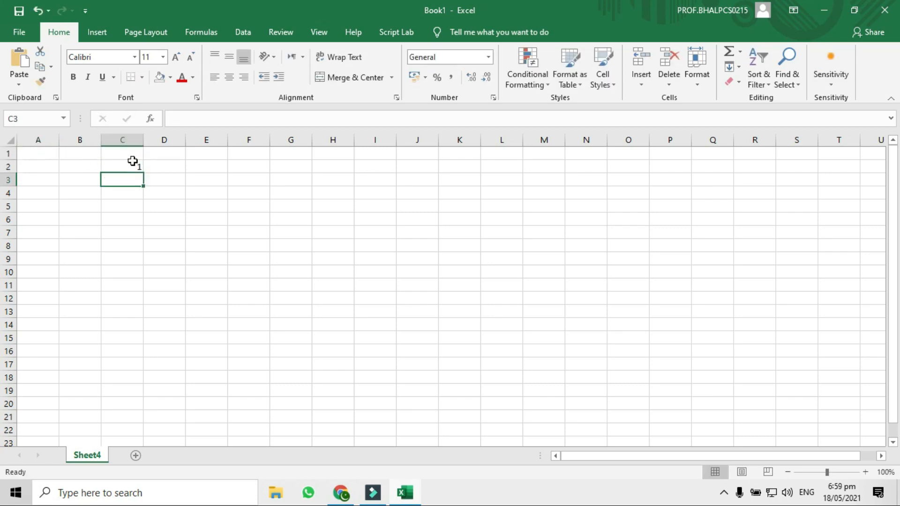
type("2")
key("Return")
type("2")
left_click_drag(133, 161, 268, 425)
Step: Enter 2 and 4 in G2 and G3, and extend the even-number series through 40 across G2:L21
left_click(293, 166)
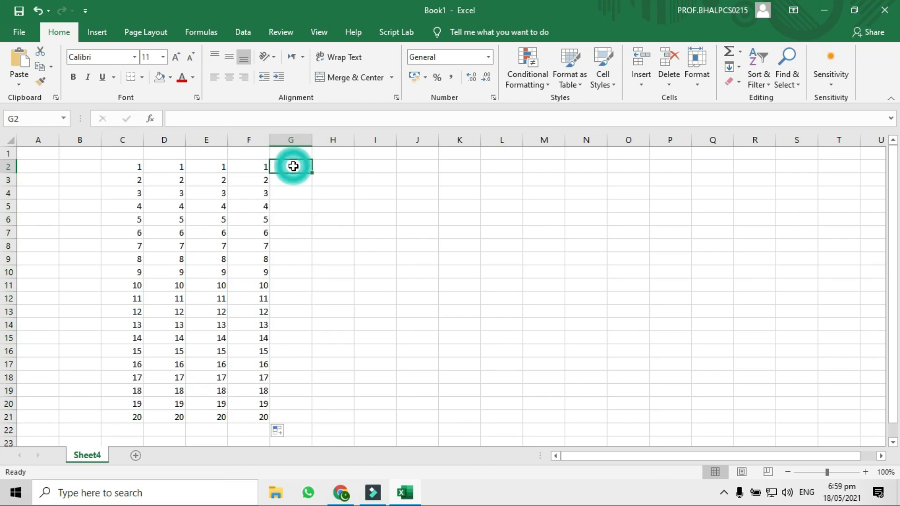
type("2")
key("Return")
type("3")
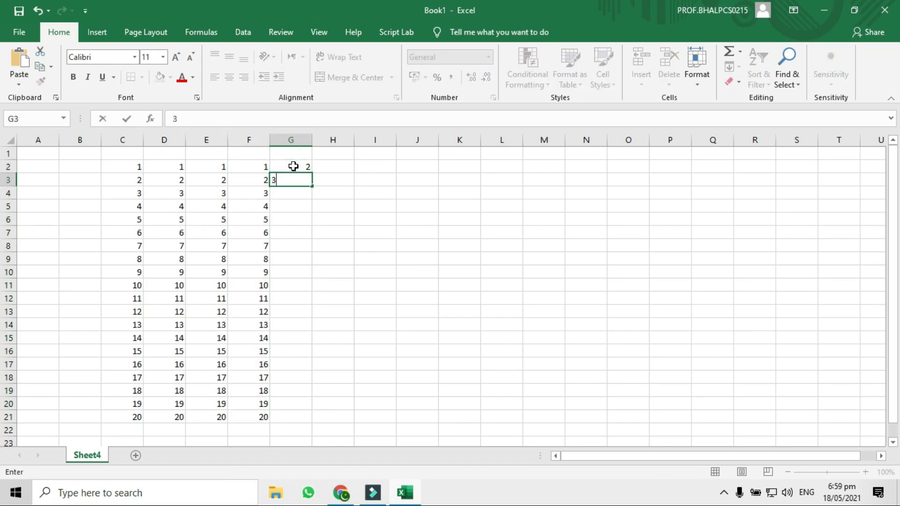
key("Return")
type("6")
left_click(339, 204)
left_click_drag(300, 168, 512, 419)
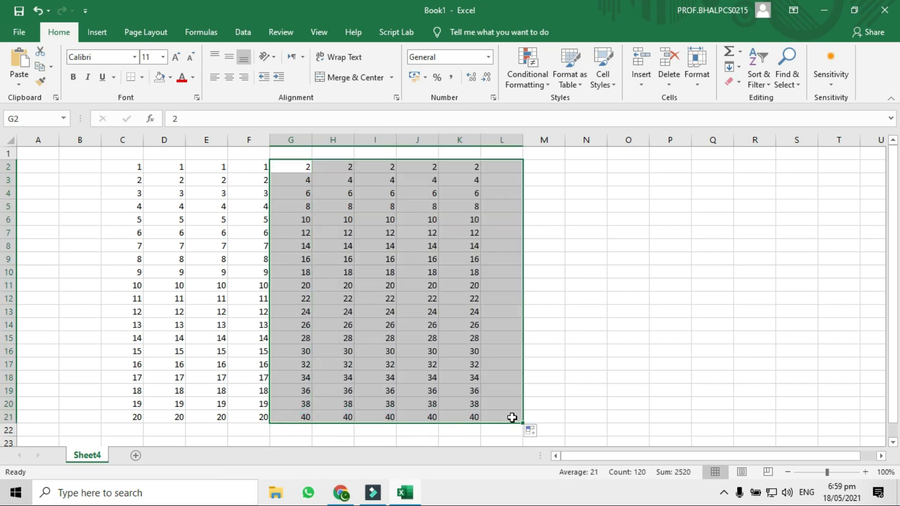
Step: Set I2 to 3 and copy that value across I2:M21
left_click(394, 194)
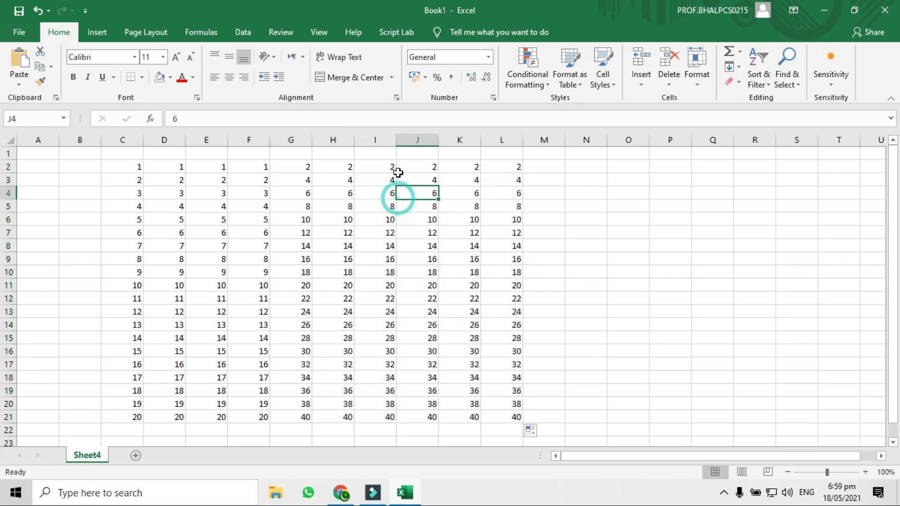
left_click(381, 164)
type("3")
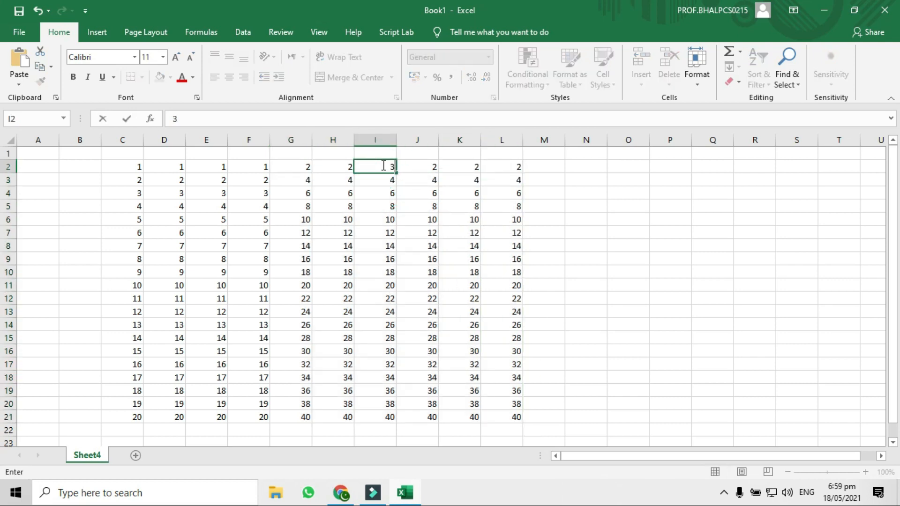
left_click(386, 208)
left_click(391, 168)
left_click_drag(396, 173, 402, 418)
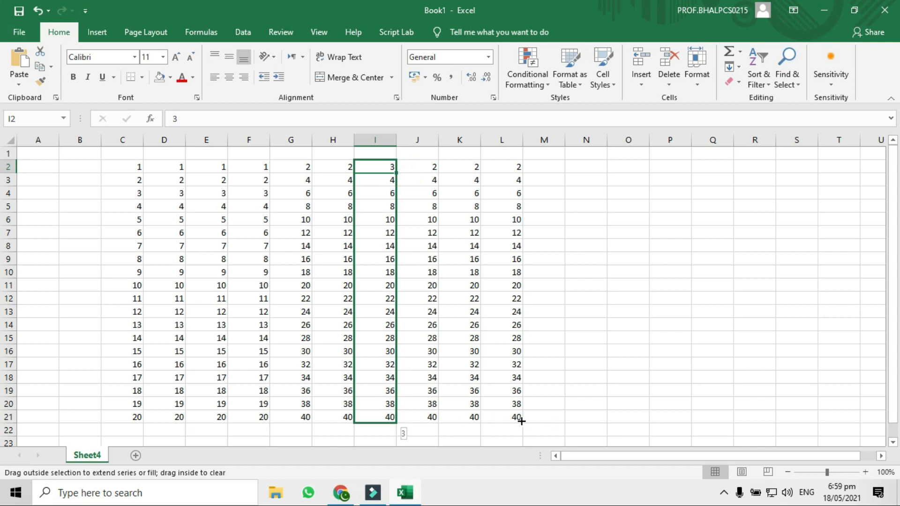
left_click_drag(521, 421, 519, 419)
left_click_drag(396, 425, 566, 421)
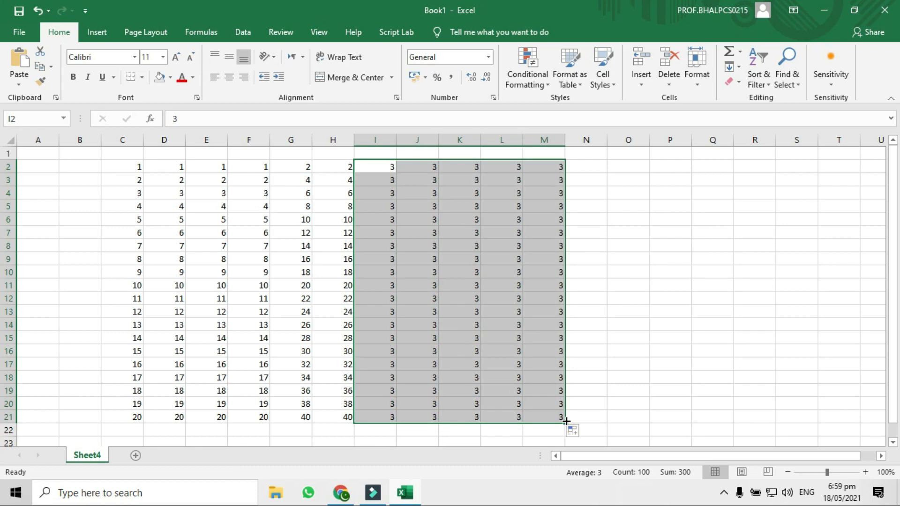
Step: Apply an orange fill to C2:C21 and a light blue fill to D2:D21
left_click(712, 244)
left_click_drag(129, 170, 123, 411)
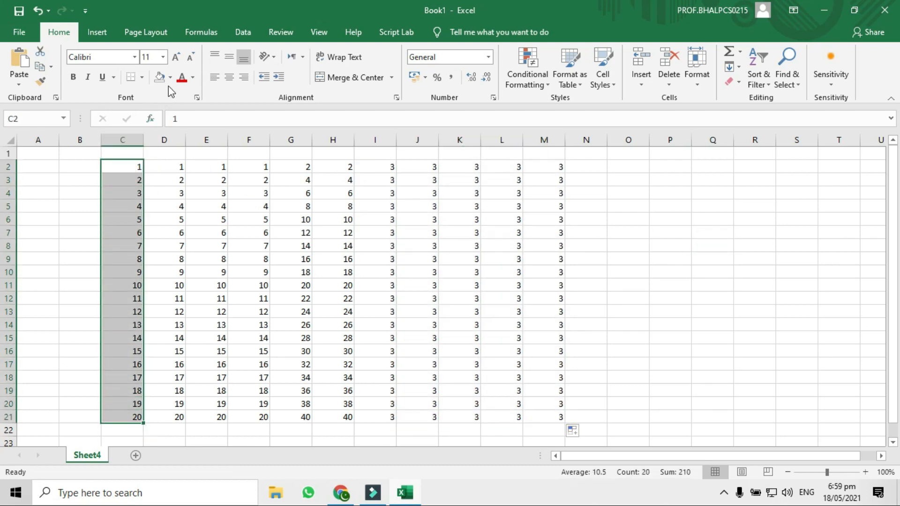
left_click(170, 77)
left_click(181, 182)
left_click_drag(164, 167, 164, 416)
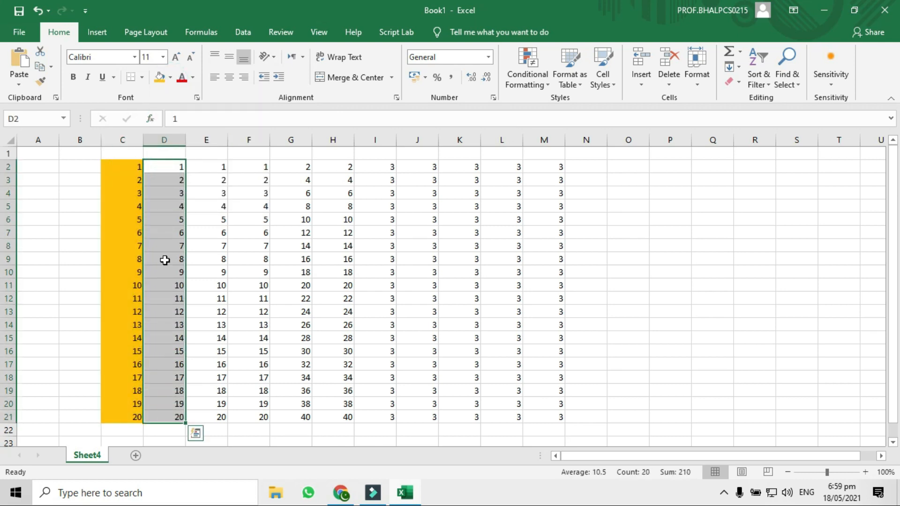
left_click(171, 78)
left_click(226, 179)
Step: Apply a red fill to E2:G21 and a gold fill to H2:K21
left_click_drag(216, 170, 307, 418)
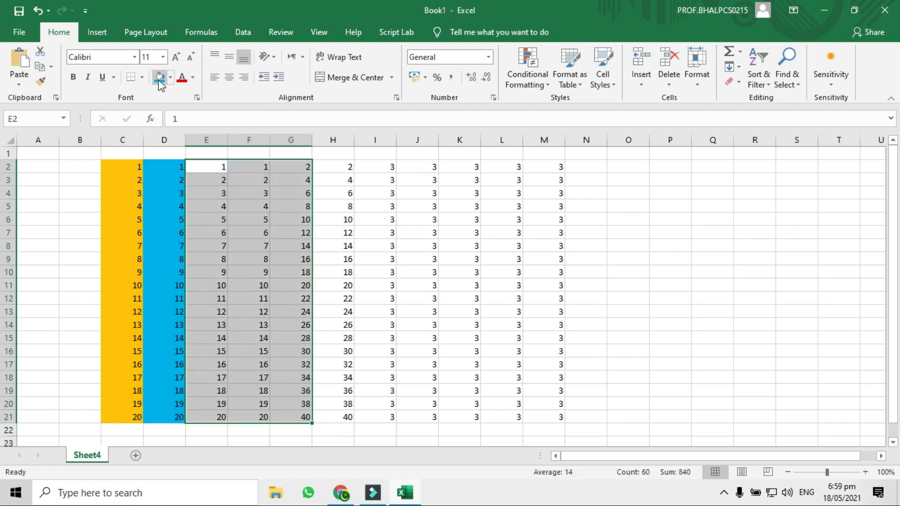
left_click(170, 78)
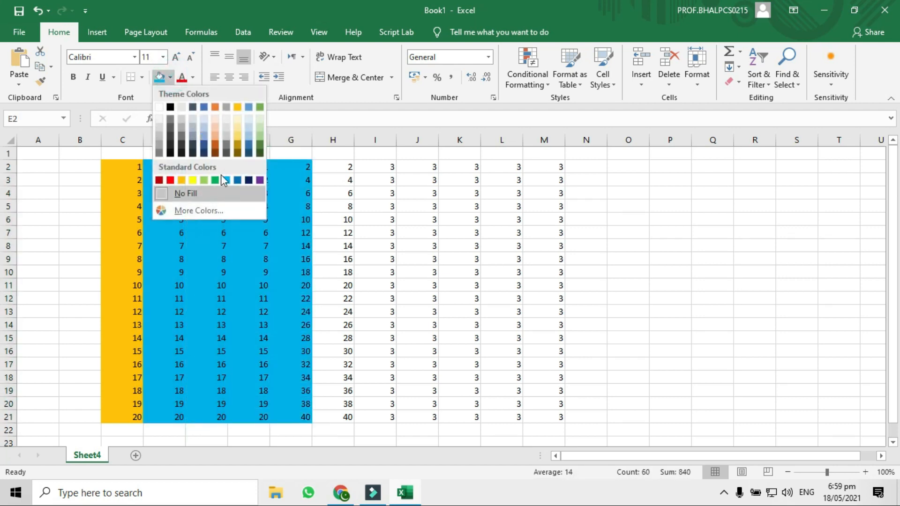
left_click(170, 180)
left_click_drag(332, 166, 471, 416)
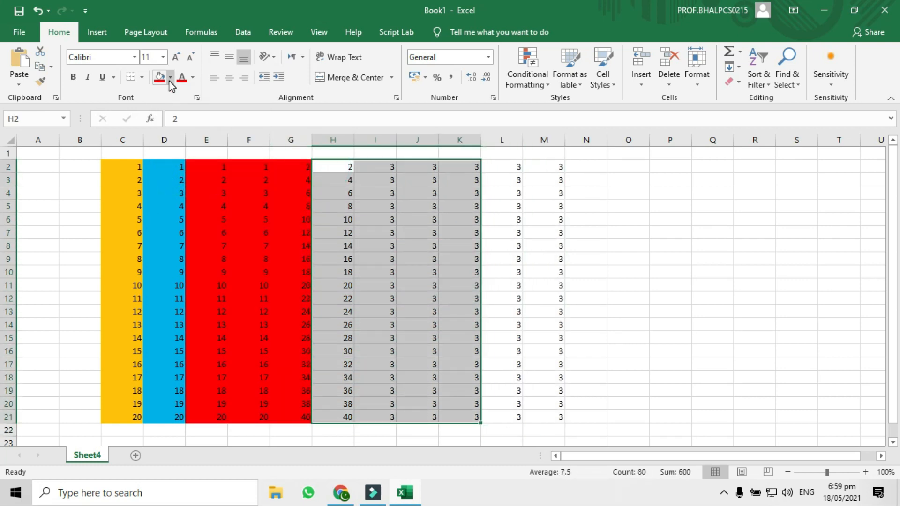
left_click(170, 77)
left_click(236, 114)
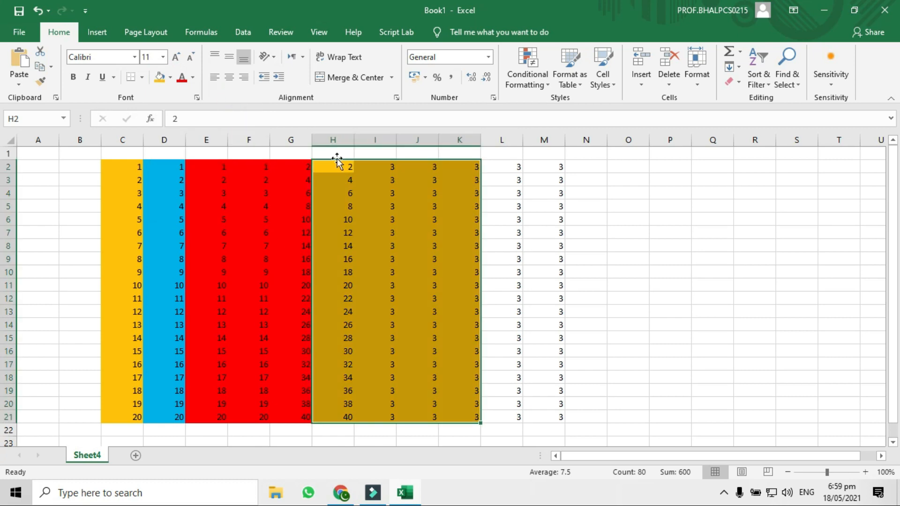
left_click(504, 214)
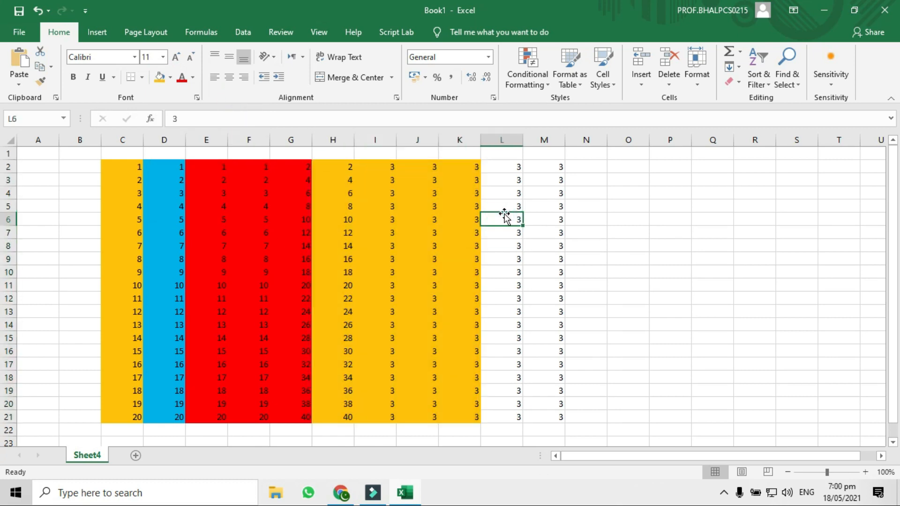
Step: Examine the boundary between the filled column K and the unfilled column L at 130% zoom
left_click_drag(503, 166, 502, 393)
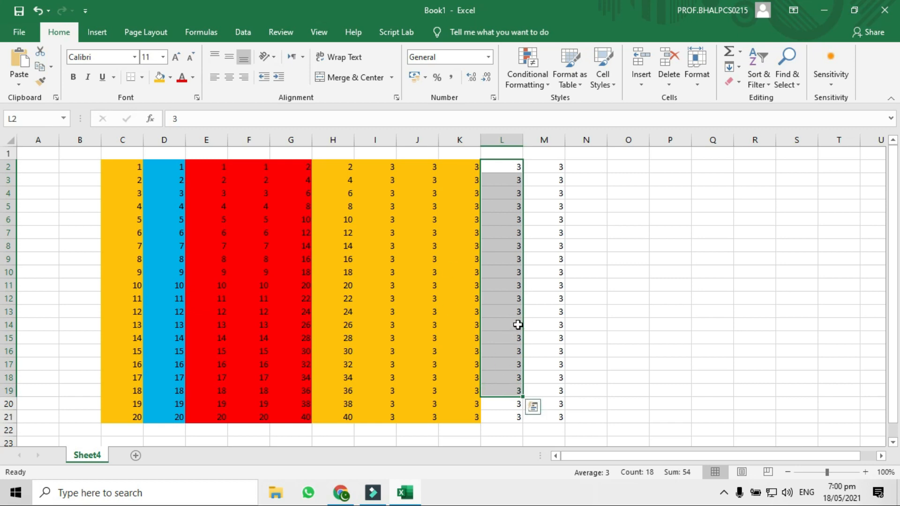
left_click(518, 325)
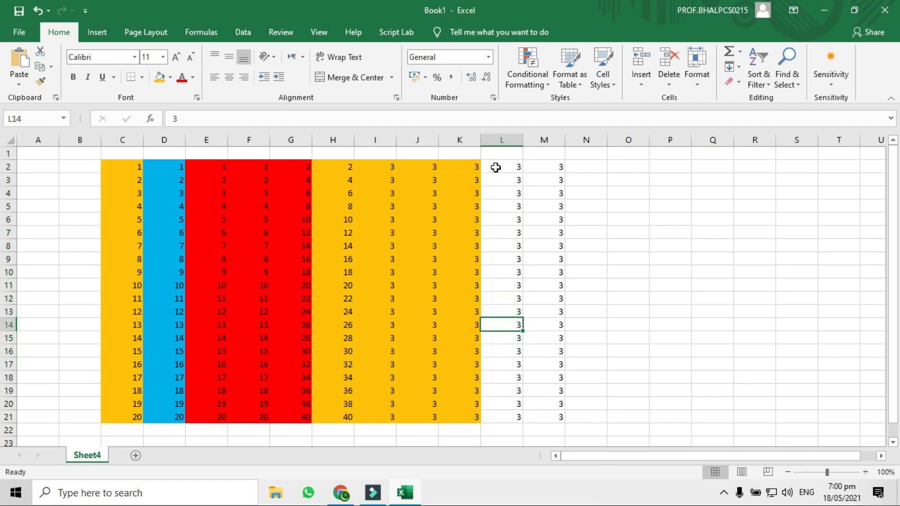
left_click_drag(464, 163, 468, 416)
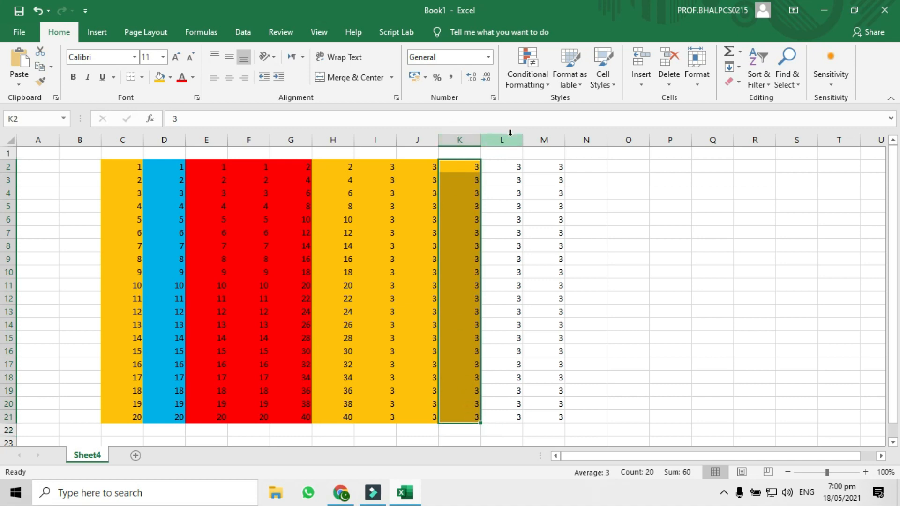
left_click_drag(502, 164, 500, 418)
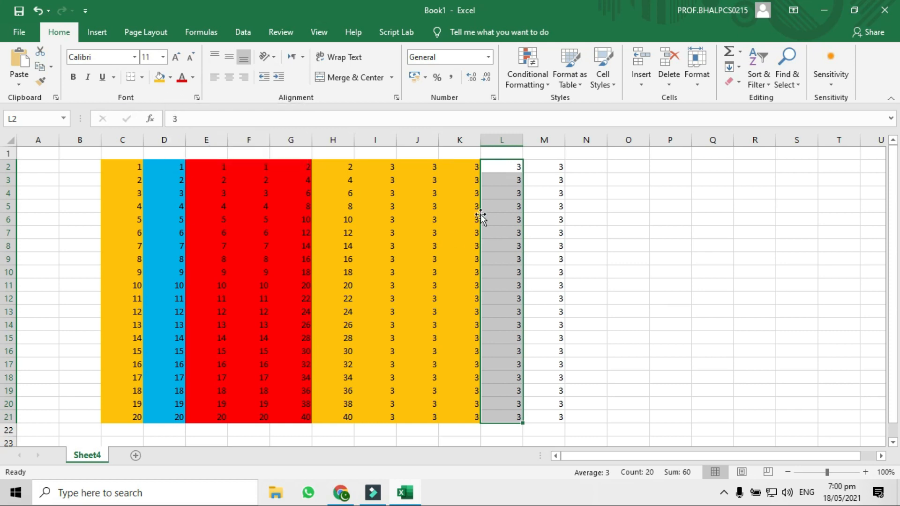
left_click(865, 472)
left_click(865, 472)
left_click(865, 472)
scroll(817, 313, "up", 1)
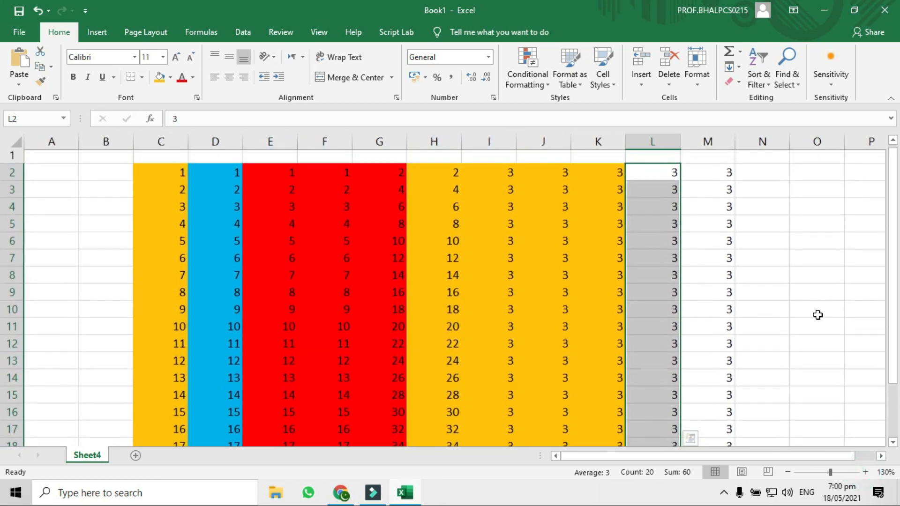
left_click(753, 281)
left_click_drag(653, 456, 674, 457)
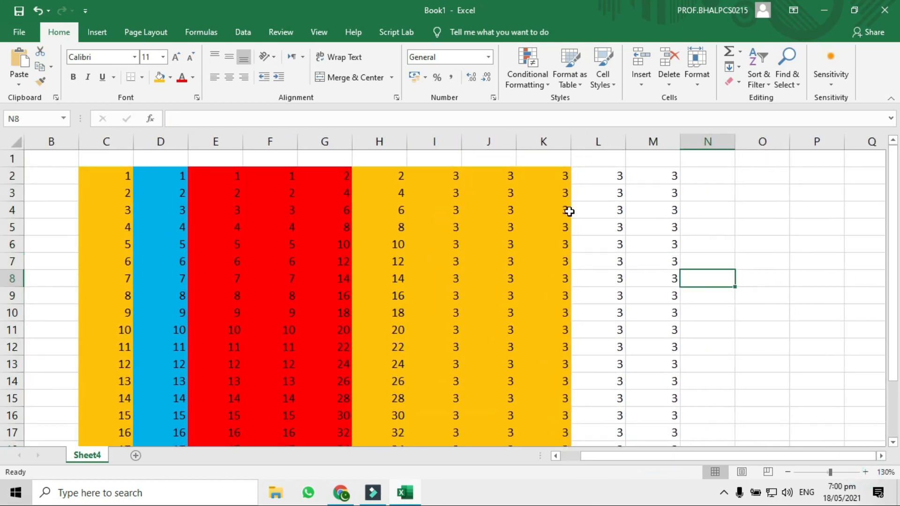
left_click(546, 176)
left_click(598, 176)
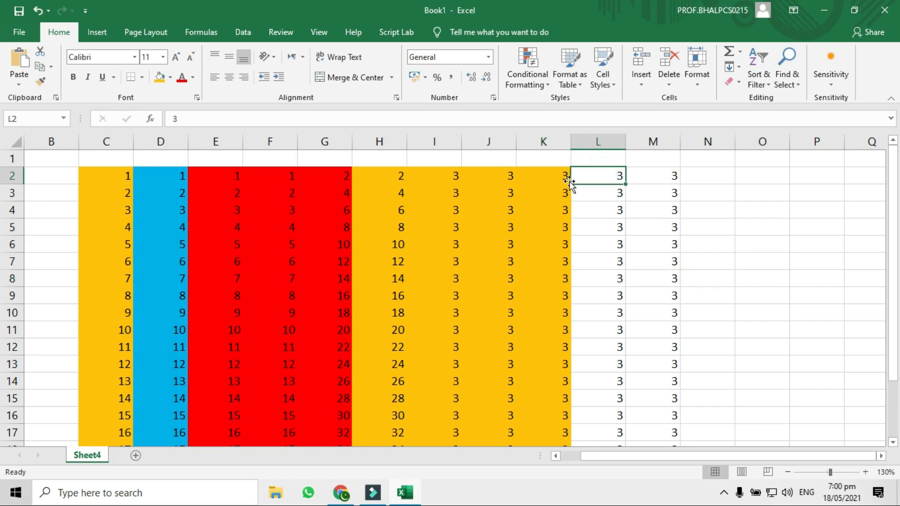
left_click(598, 212)
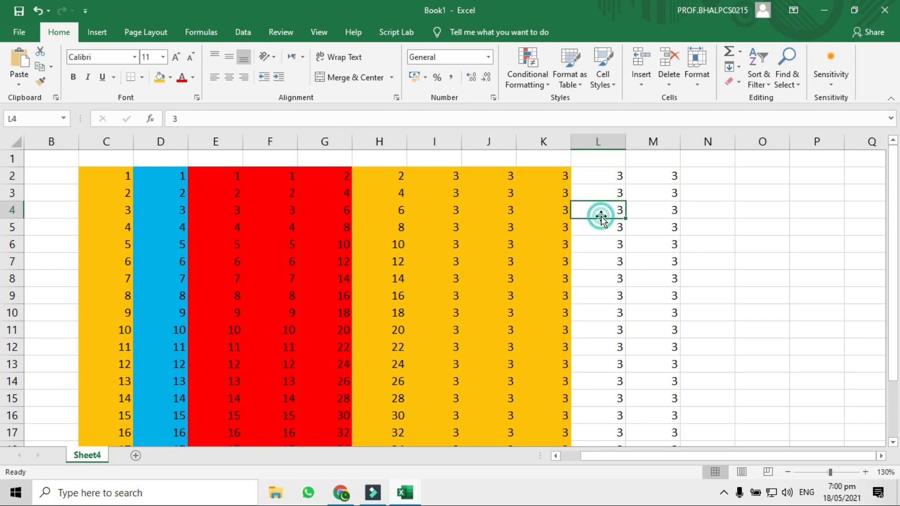
Step: Insert a new column between K and L, and set its inherited formatting to No Fill
left_click(592, 137)
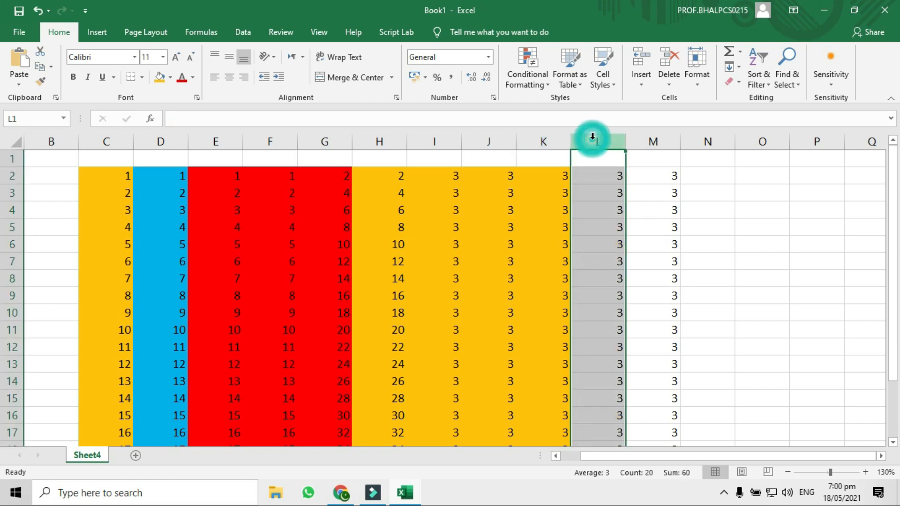
right_click(592, 136)
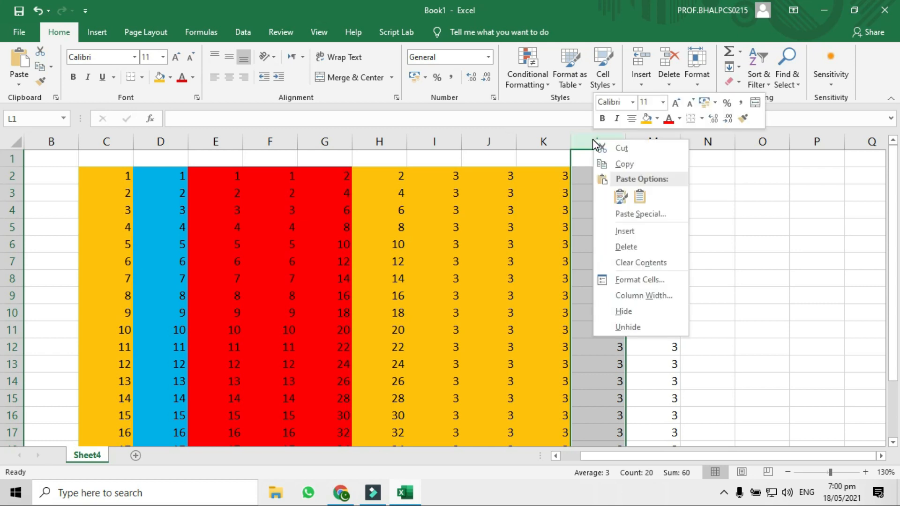
left_click(635, 229)
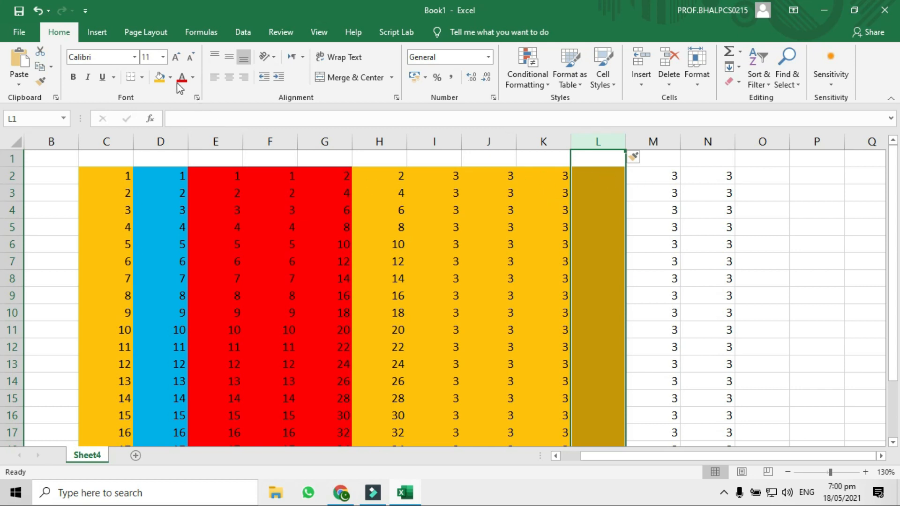
left_click(170, 77)
left_click(204, 194)
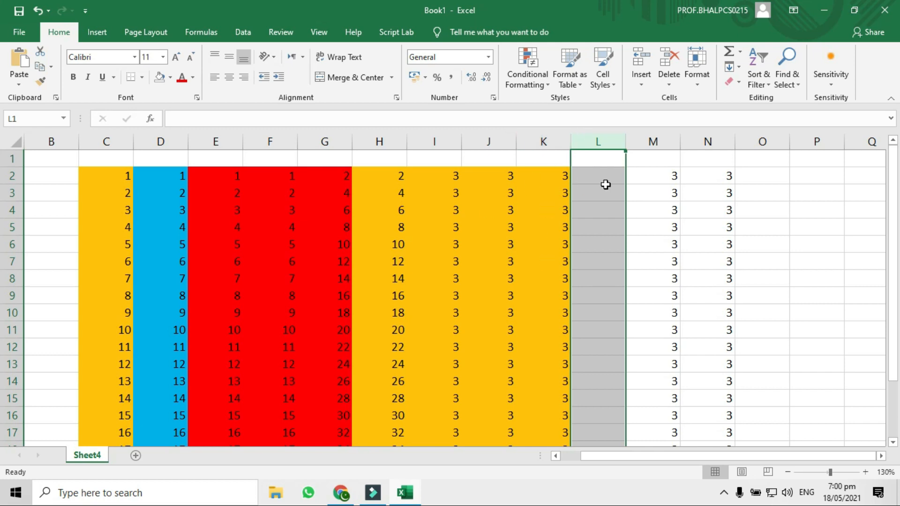
Step: Insert an empty column at N, between the last two columns of 3s
left_click(712, 137)
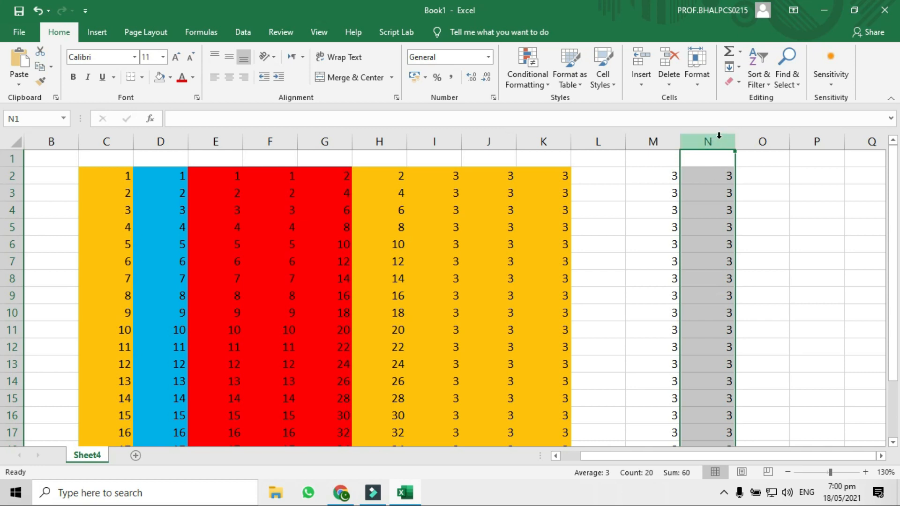
right_click(717, 137)
left_click(751, 230)
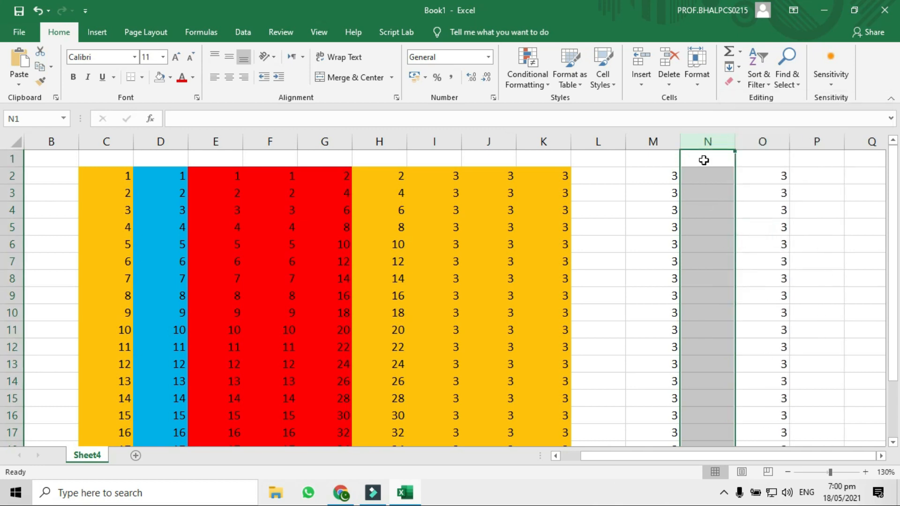
left_click(761, 223)
Step: Enter 1 in L2 and 2 in L3 of the inserted column
left_click(606, 181)
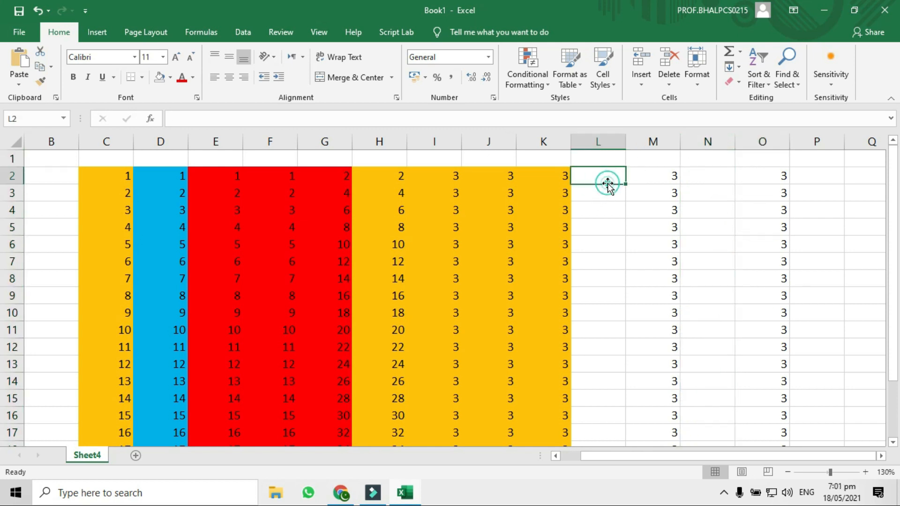
double_click(609, 183)
type("1")
left_click(608, 192)
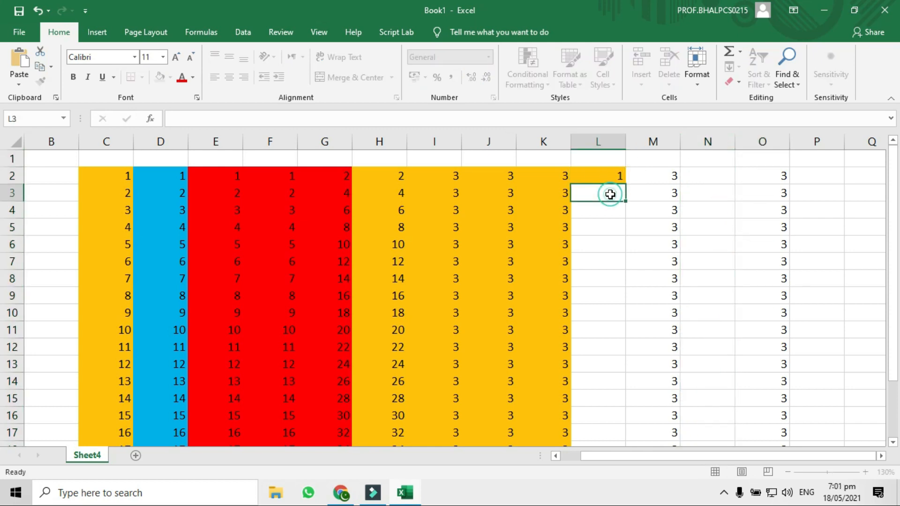
type("2")
left_click(600, 262)
Step: Center the values in L2:L3 and extend the series down column L through 20 in L21
left_click_drag(620, 177, 618, 194)
left_click(214, 76)
left_click(229, 77)
left_click_drag(623, 204, 628, 430)
scroll(720, 316, "up", 2)
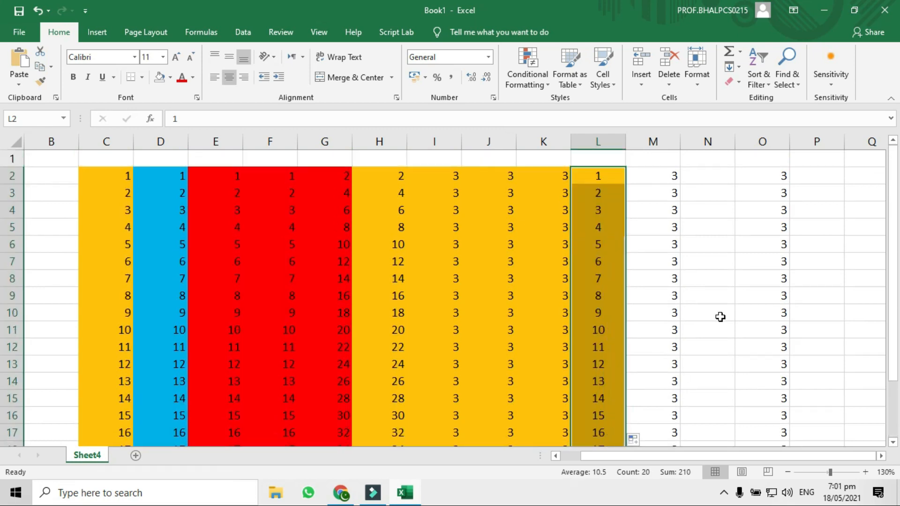
left_click(720, 316)
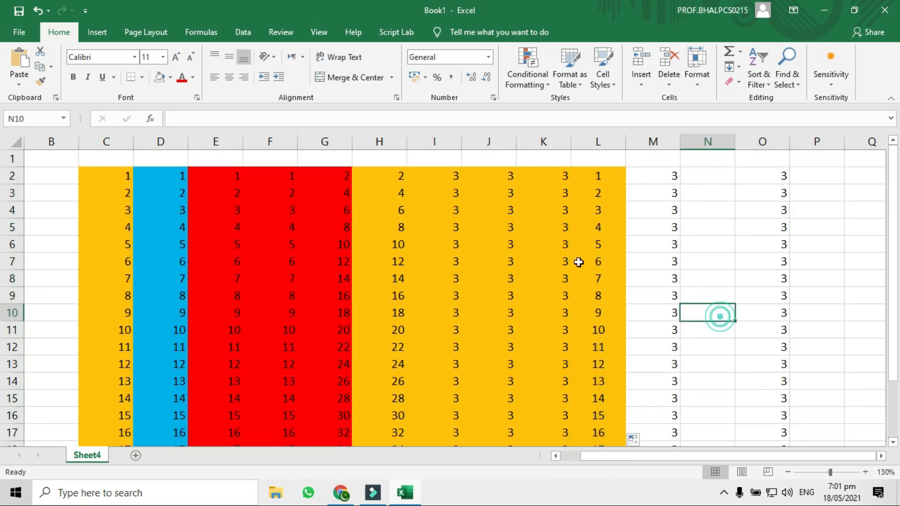
left_click(388, 144)
left_click(426, 141)
left_click(539, 140)
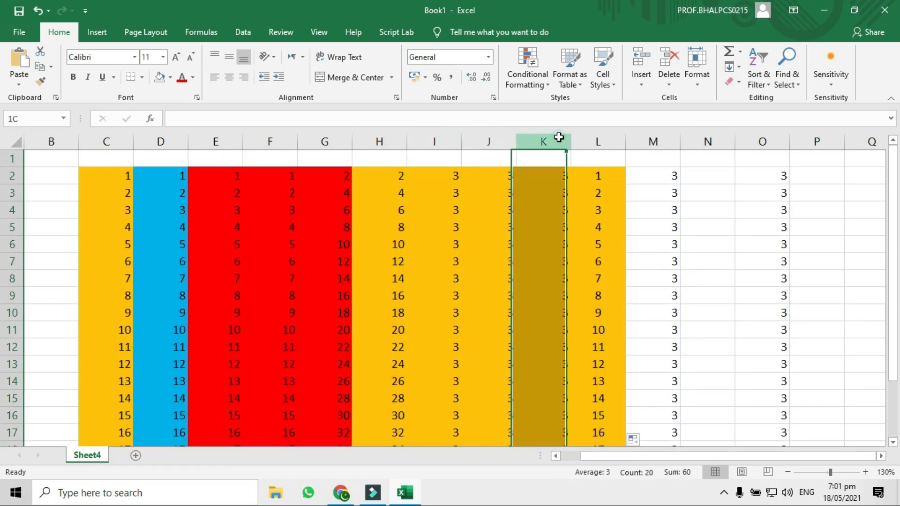
left_click(618, 139)
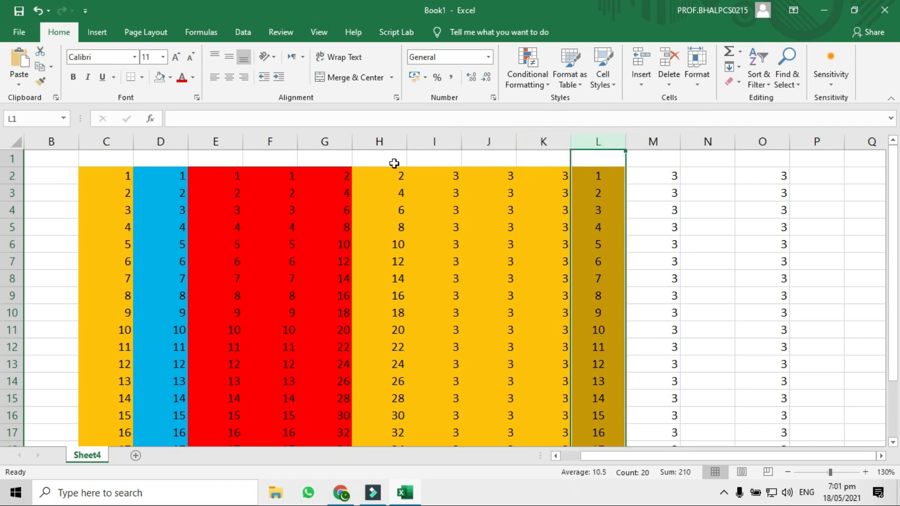
left_click(308, 141)
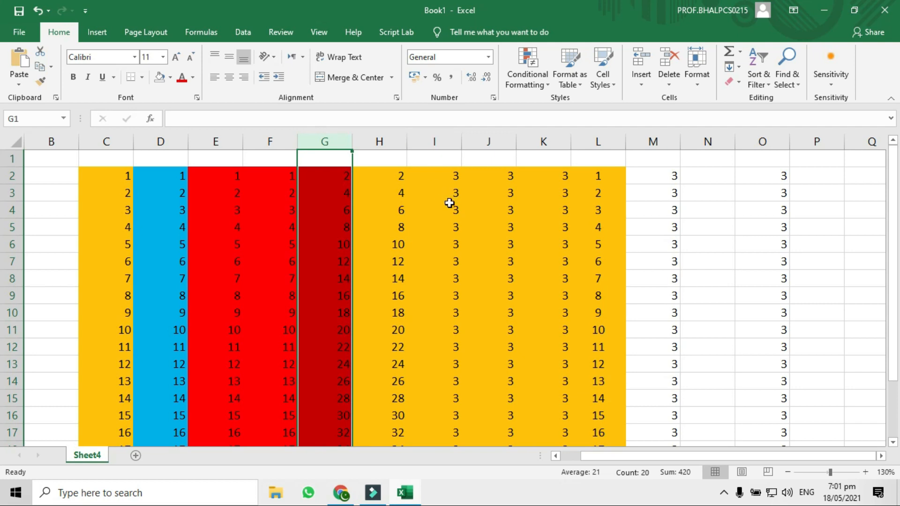
left_click_drag(381, 141, 595, 144)
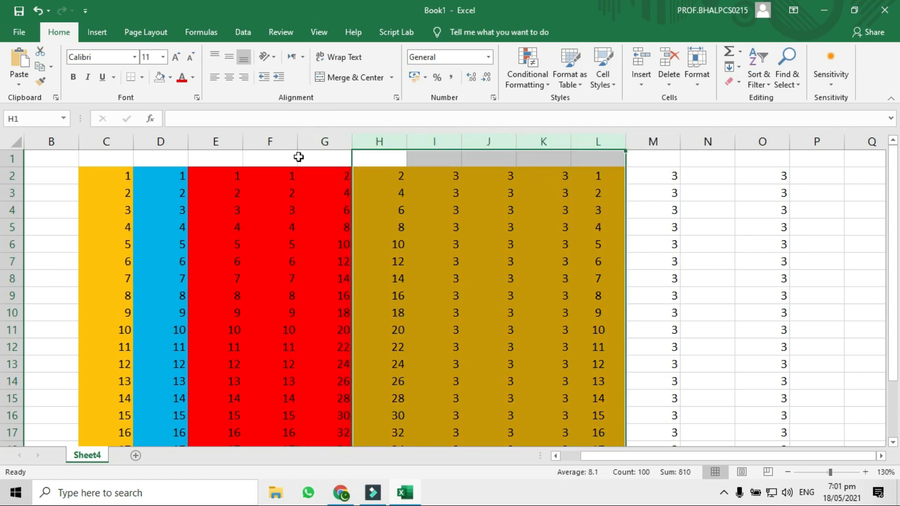
left_click(471, 198)
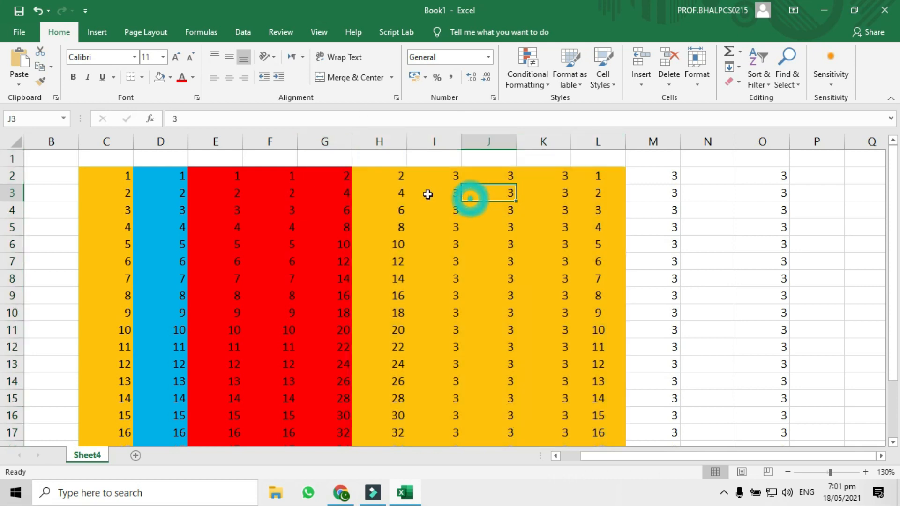
Step: Insert five new columns at once at H:L, between column G and the column of even numbers in H
left_click_drag(369, 142, 584, 135)
right_click(591, 138)
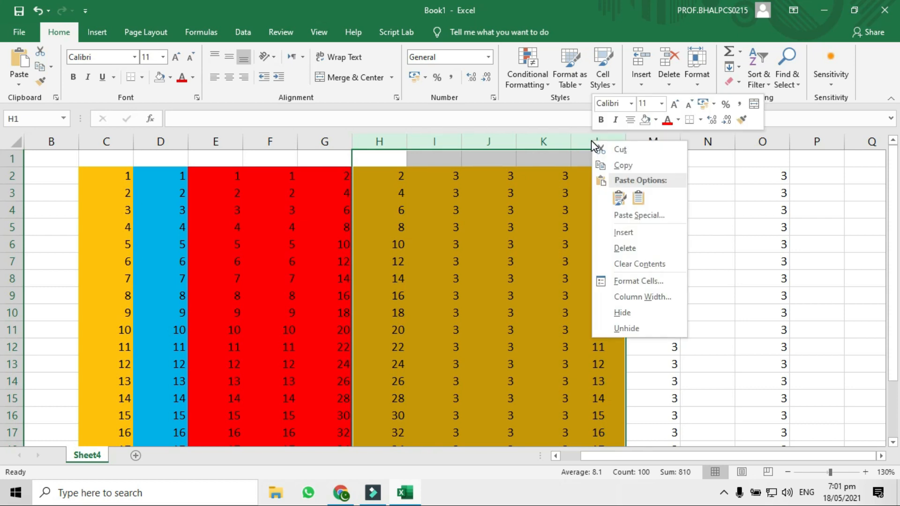
left_click(629, 231)
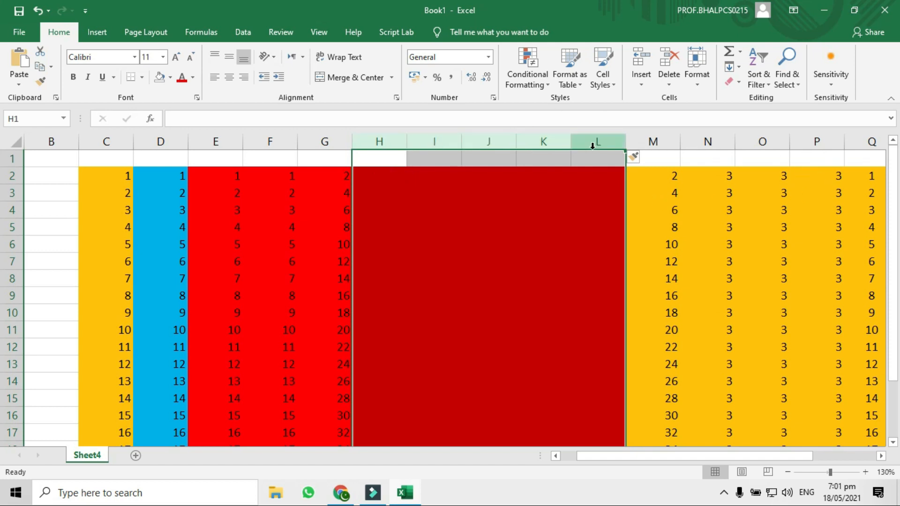
left_click(582, 207)
Step: Insert one new column at P, between the second and third orange columns of 3s
left_click_drag(632, 458, 722, 458)
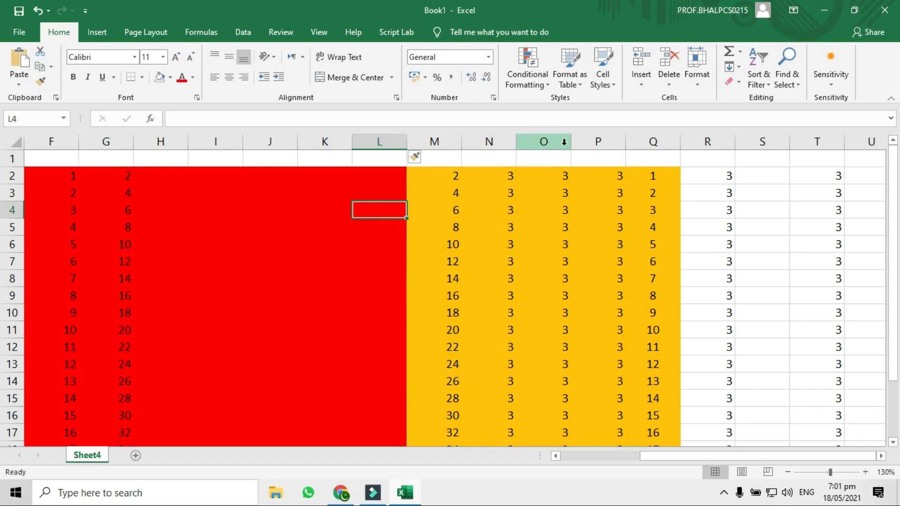
left_click(603, 136)
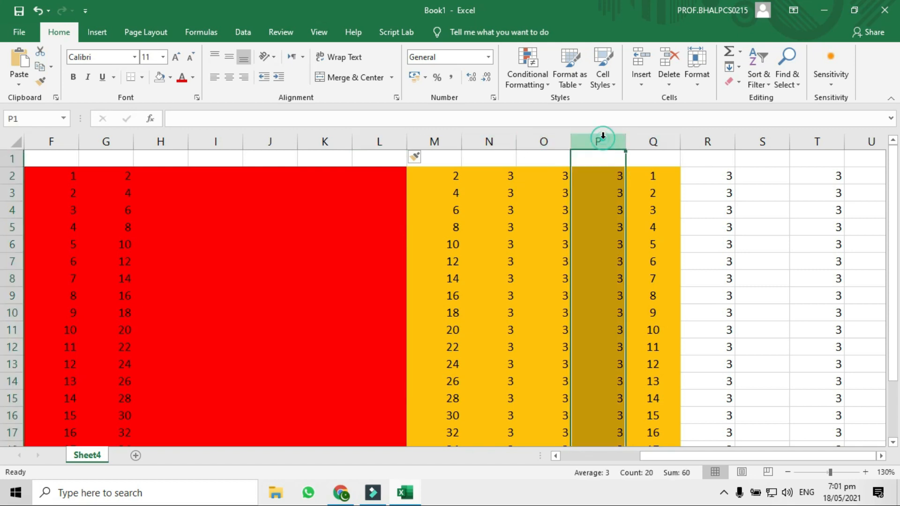
right_click(603, 137)
left_click(654, 229)
Step: Insert eight new columns at once at Q:X, before the last orange column of 3s
left_click_drag(698, 457, 759, 464)
left_click_drag(614, 140, 683, 141)
left_click_drag(592, 140, 33, 159)
left_click_drag(778, 458, 658, 460)
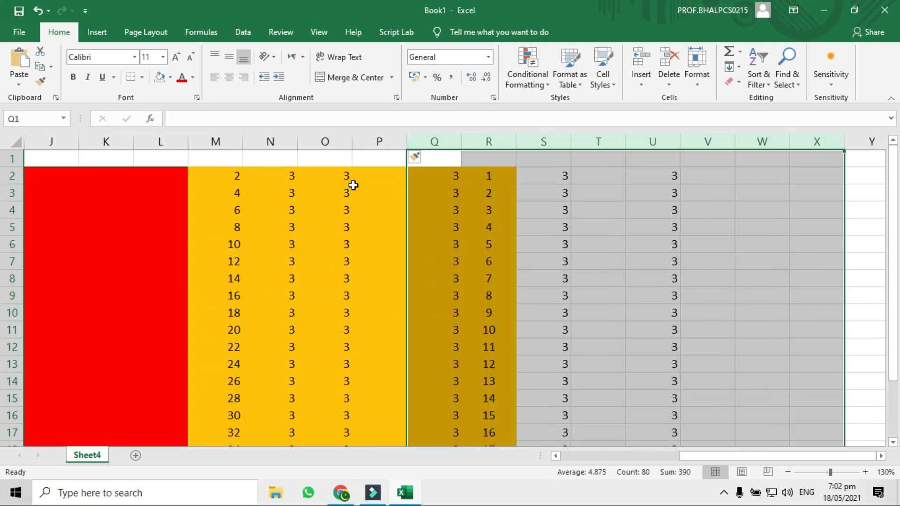
right_click(441, 142)
left_click(487, 235)
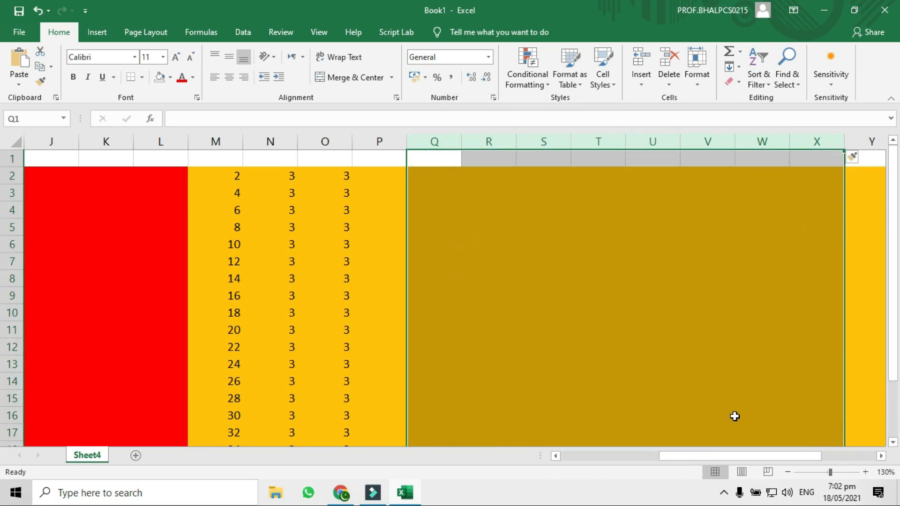
left_click_drag(724, 458, 585, 459)
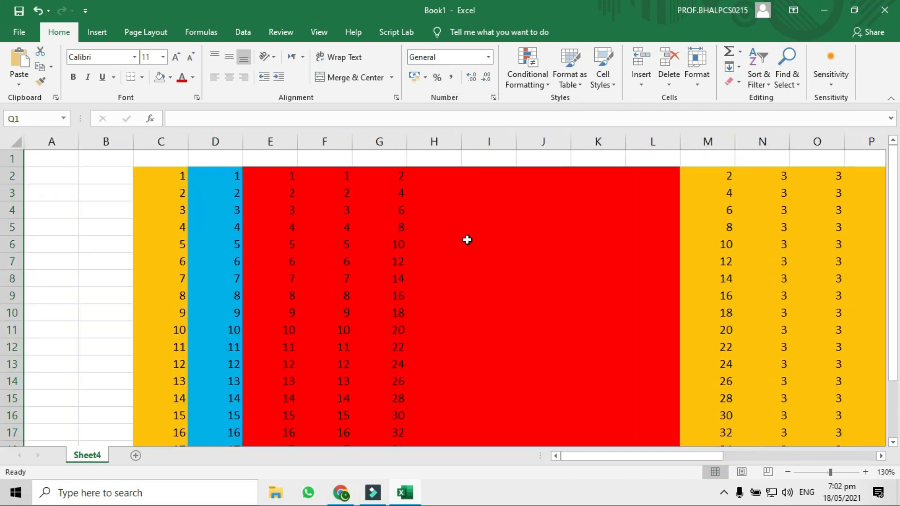